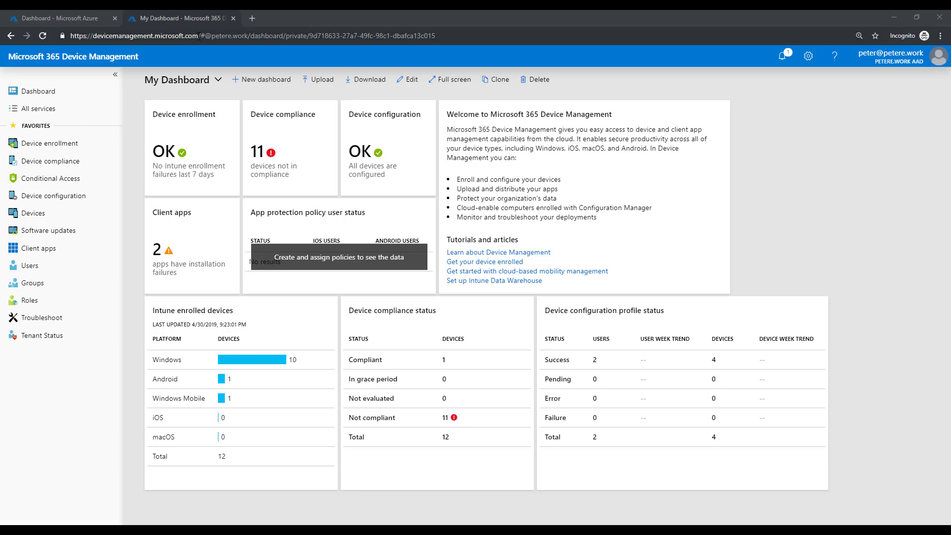
# Step: Switch to the Azure portal's Intune overview showing 11 of 12 devices not compliant
pyautogui.moveTo(198, 35); pyautogui.dragTo(55, 68)
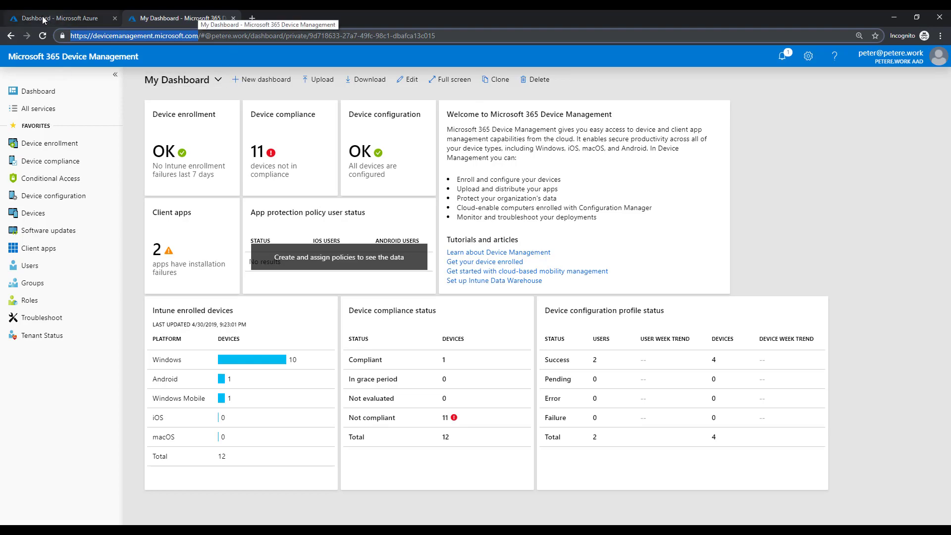
pyautogui.click(59, 18)
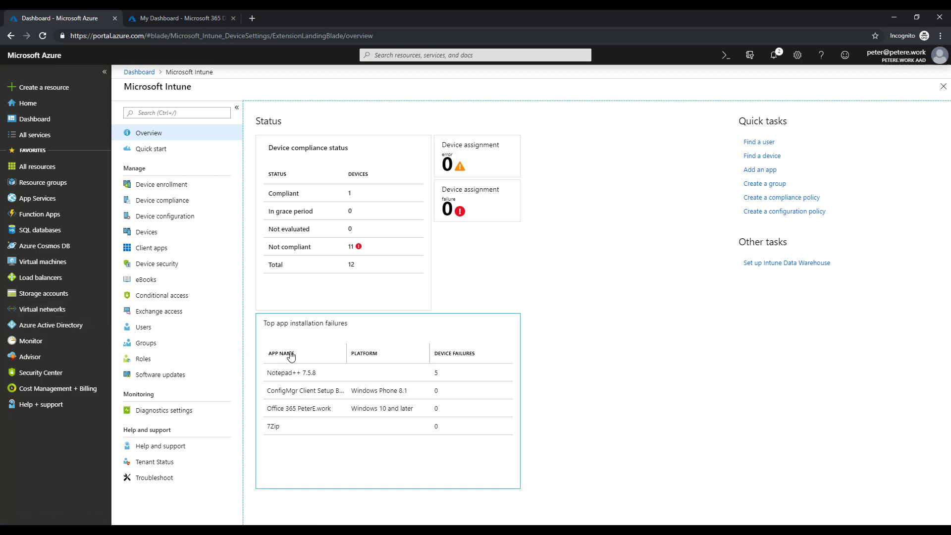
# Step: Compare the Device Management dashboard with Azure's Intune overview, ending on the Device Management tab
pyautogui.click(183, 18)
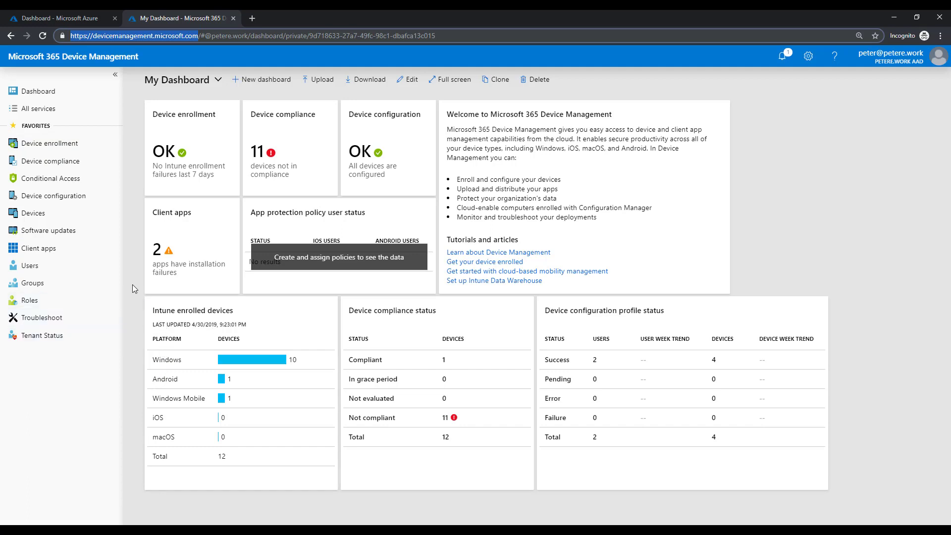
pyautogui.click(135, 266)
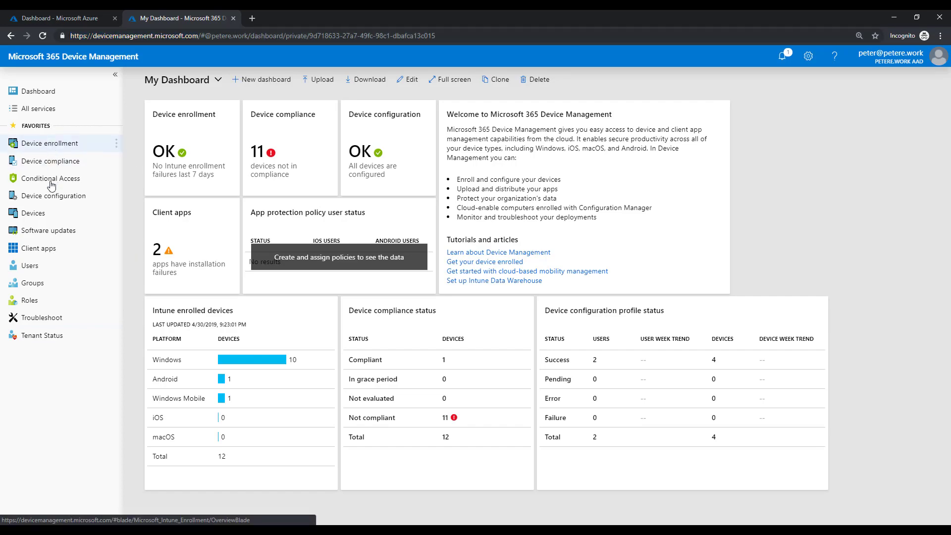
pyautogui.click(58, 17)
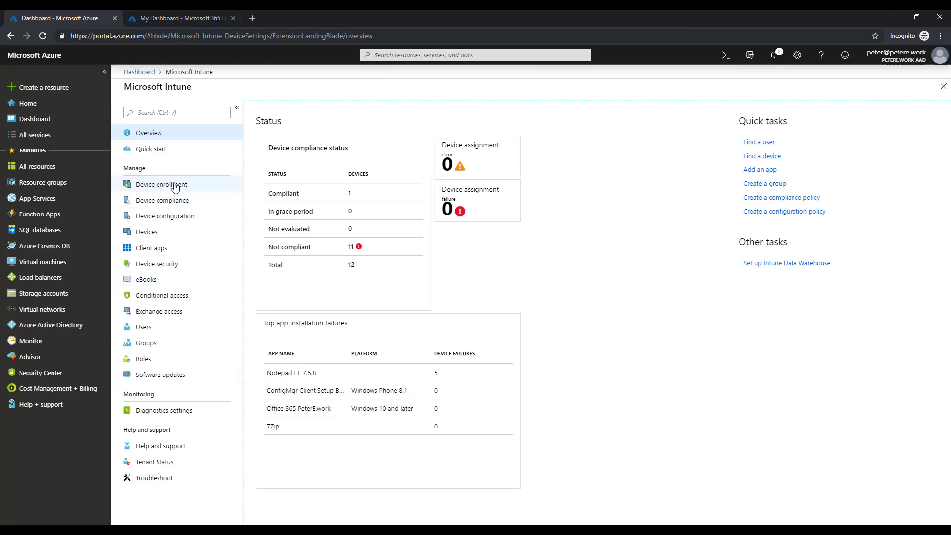
pyautogui.click(172, 15)
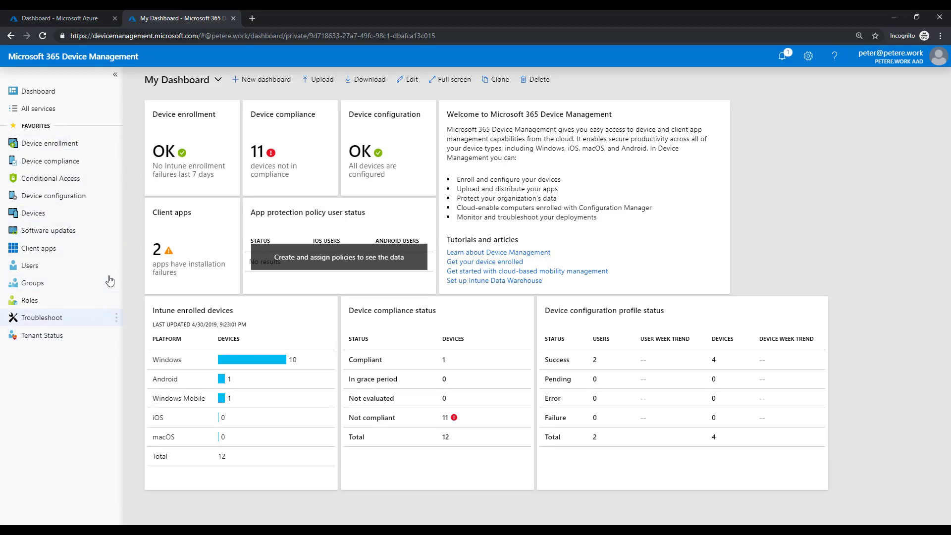
# Step: In All services, favorite Log Analytics workspaces, eBooks and Security baselines; unfavorite Tenant Status and Troubleshoot
pyautogui.click(42, 111)
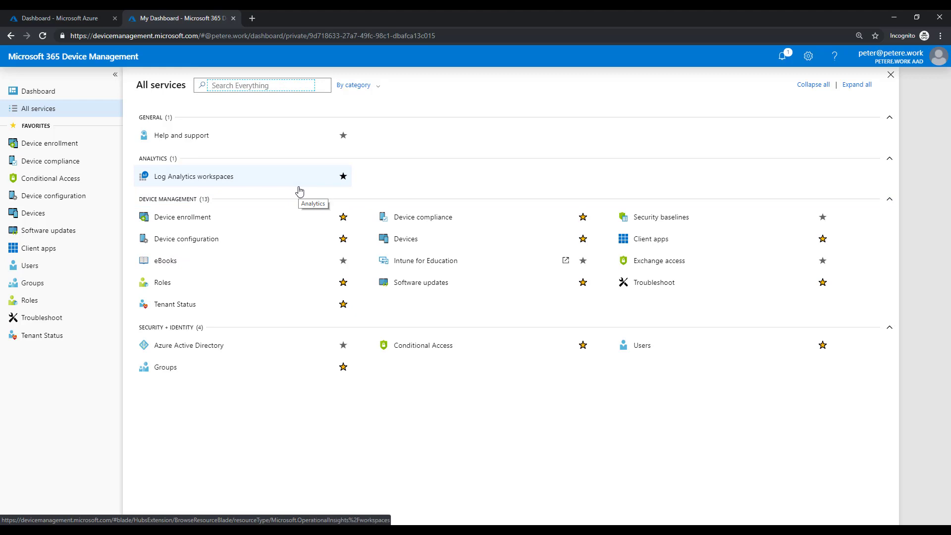
pyautogui.click(342, 177)
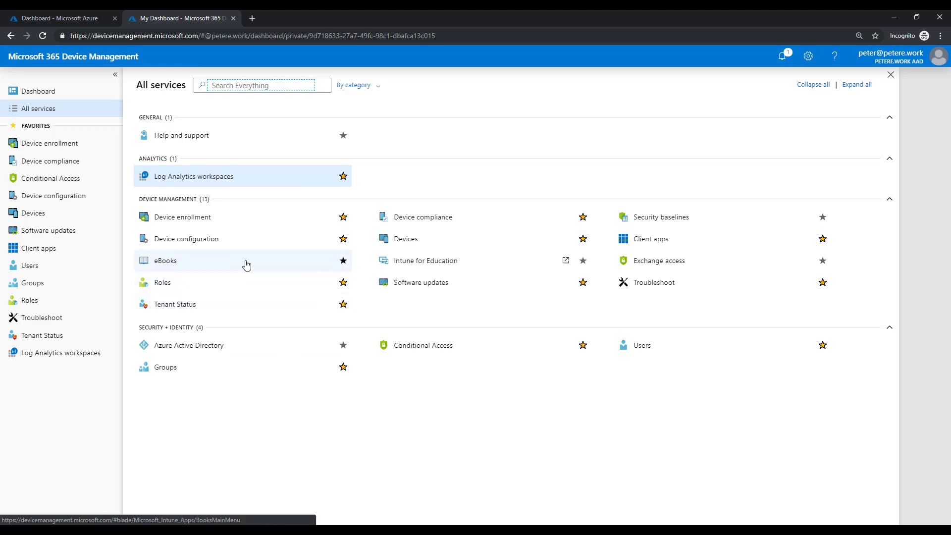
pyautogui.click(343, 261)
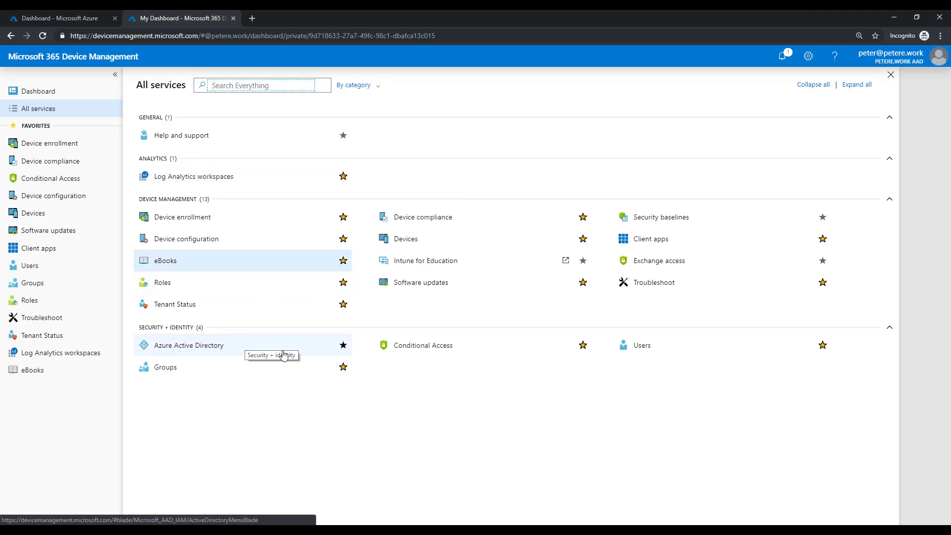
pyautogui.click(343, 305)
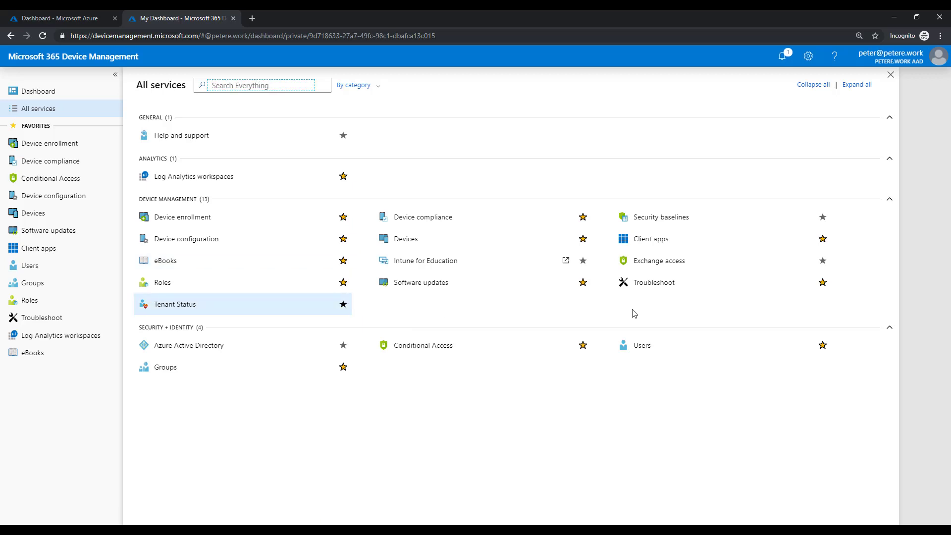
pyautogui.click(823, 283)
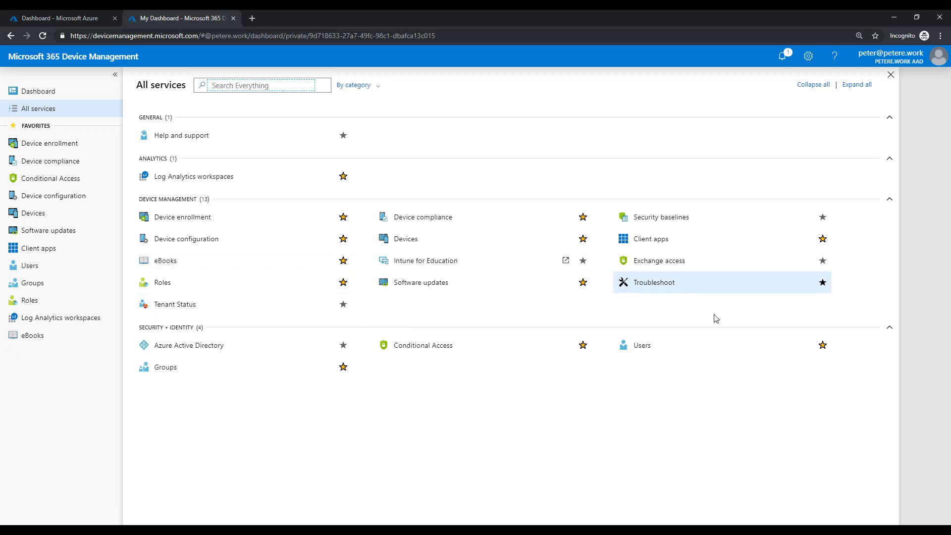
pyautogui.click(822, 217)
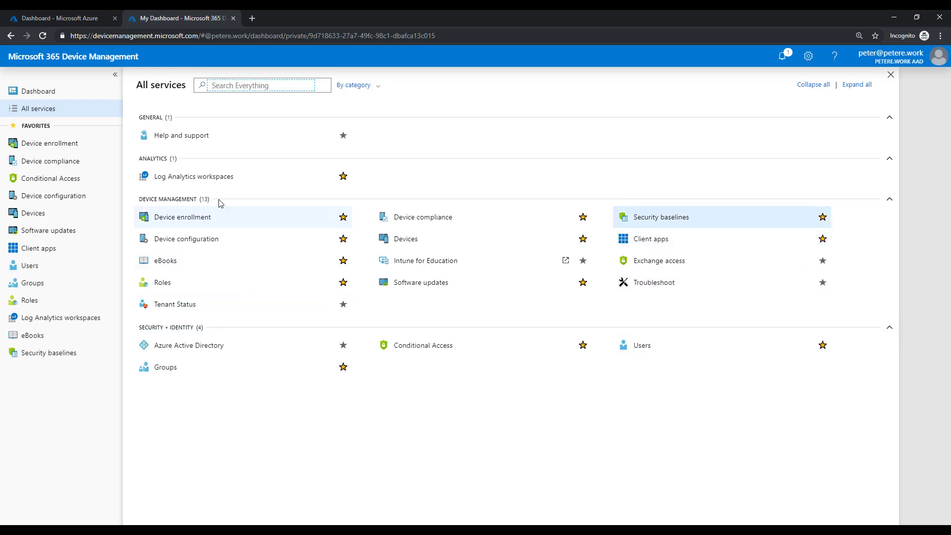
# Step: Rename the dashboard to the user's name followed by 'Dashboard' and delete its Welcome tile
pyautogui.click(889, 76)
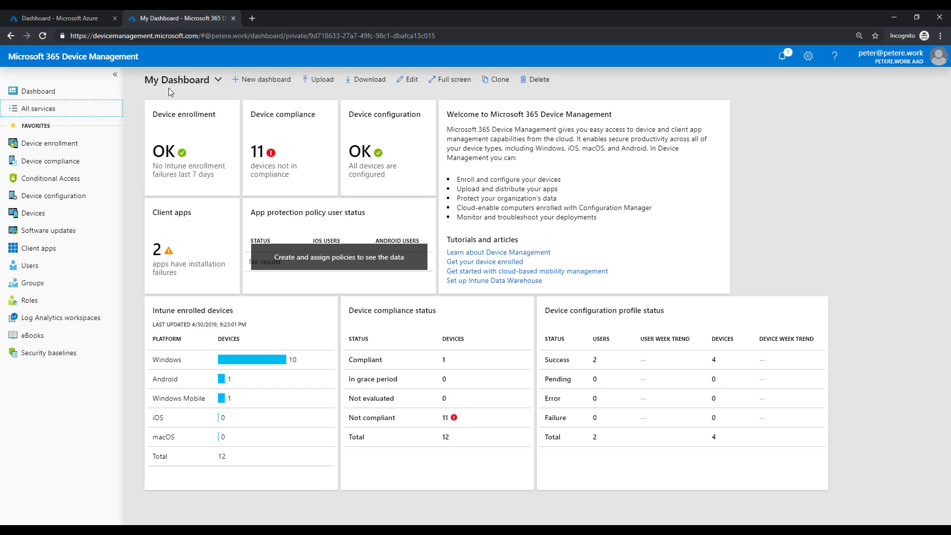
pyautogui.click(410, 79)
pyautogui.tripleClick(309, 80)
pyautogui.write('Peter.E')
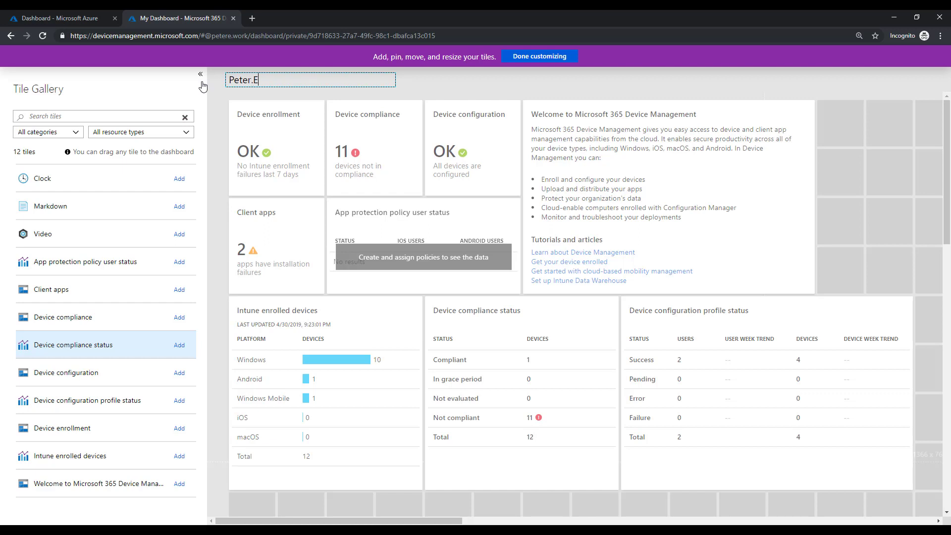
pyautogui.write(' Dashboard')
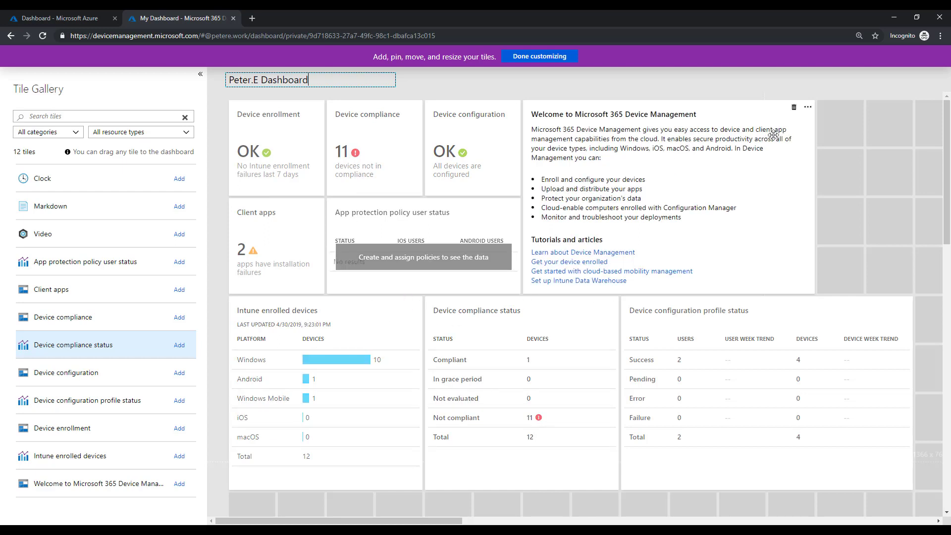
pyautogui.click(793, 107)
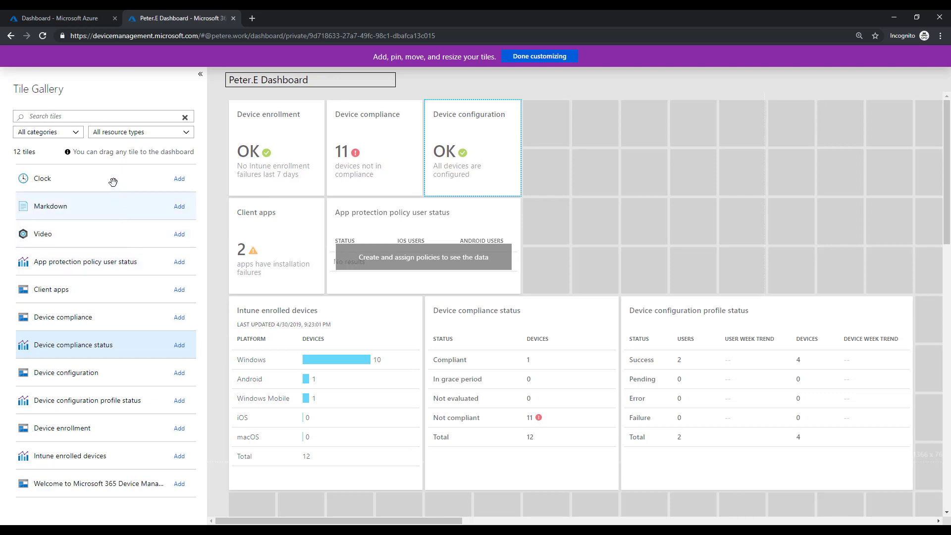
# Step: Add a 24-hour clock tile set to Dublin, Edinburgh, Lisbon, London (GMT) right of Device configuration
pyautogui.click(183, 191)
pyautogui.moveTo(184, 194); pyautogui.dragTo(623, 143)
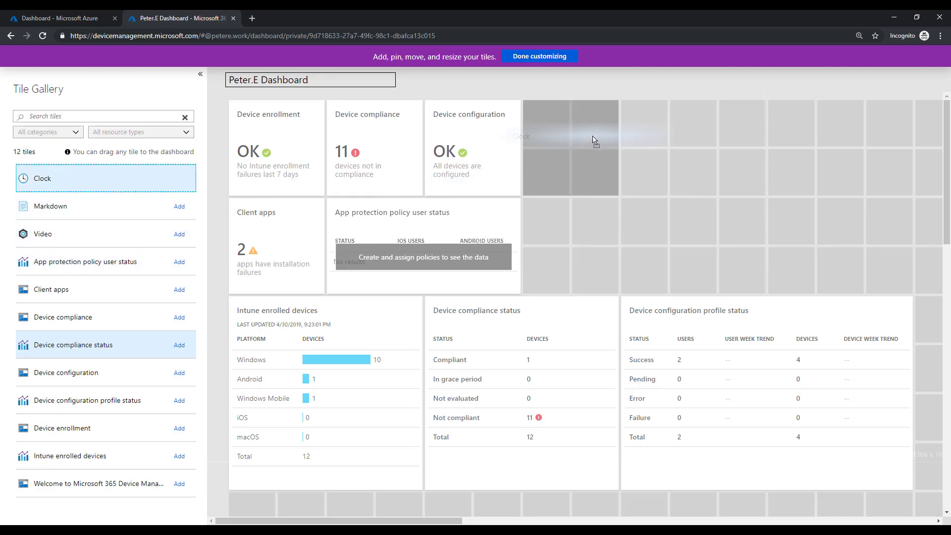
pyautogui.moveTo(595, 140); pyautogui.dragTo(594, 141)
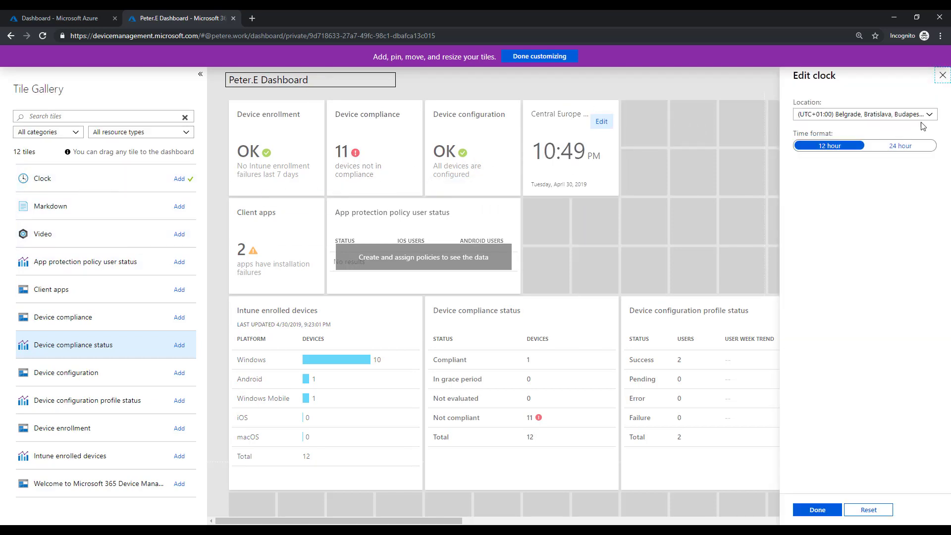
pyautogui.click(929, 114)
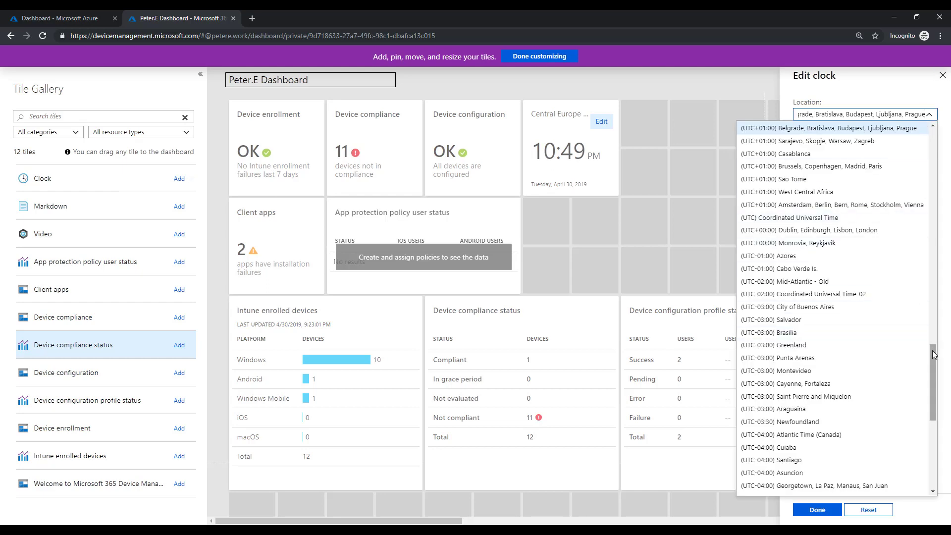
pyautogui.click(838, 231)
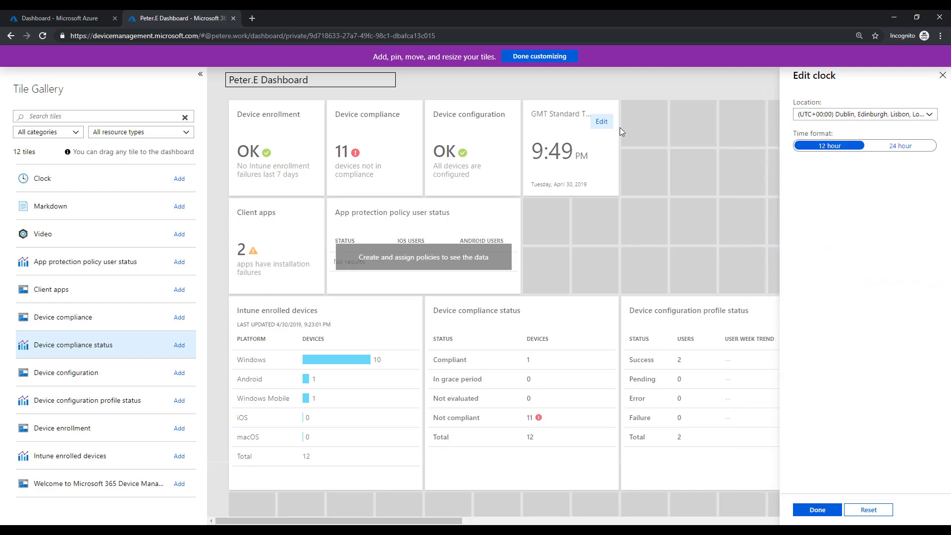
pyautogui.click(892, 146)
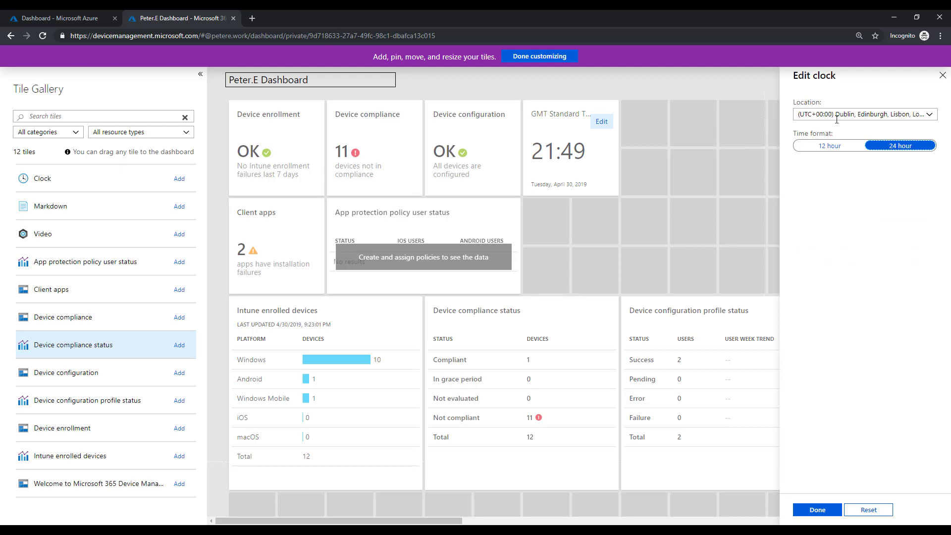
pyautogui.click(818, 510)
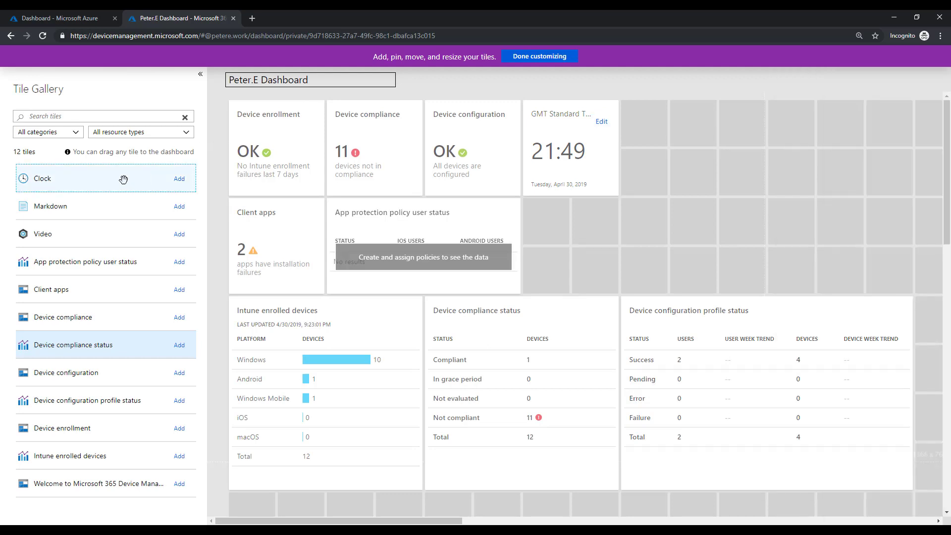
# Step: Add a second 24-hour clock tile set to Pacific Time beside the GMT clock
pyautogui.moveTo(121, 179); pyautogui.dragTo(696, 131)
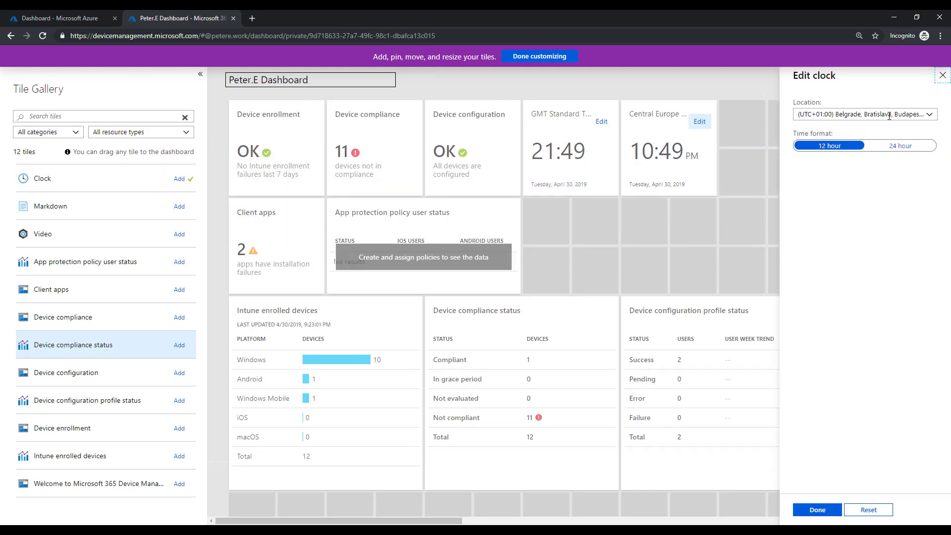
pyautogui.click(929, 114)
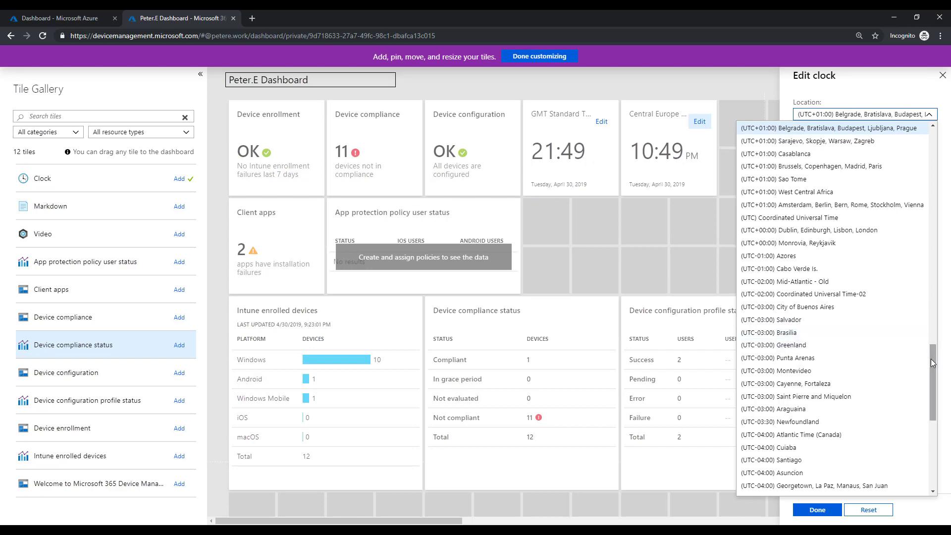
pyautogui.moveTo(933, 367); pyautogui.dragTo(931, 430)
pyautogui.scroll(-1, 932, 429)
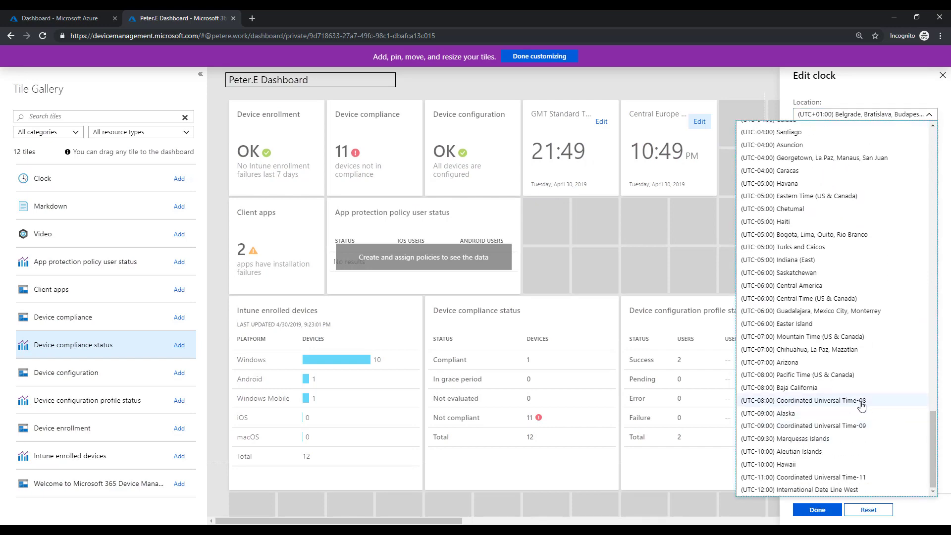
pyautogui.click(846, 375)
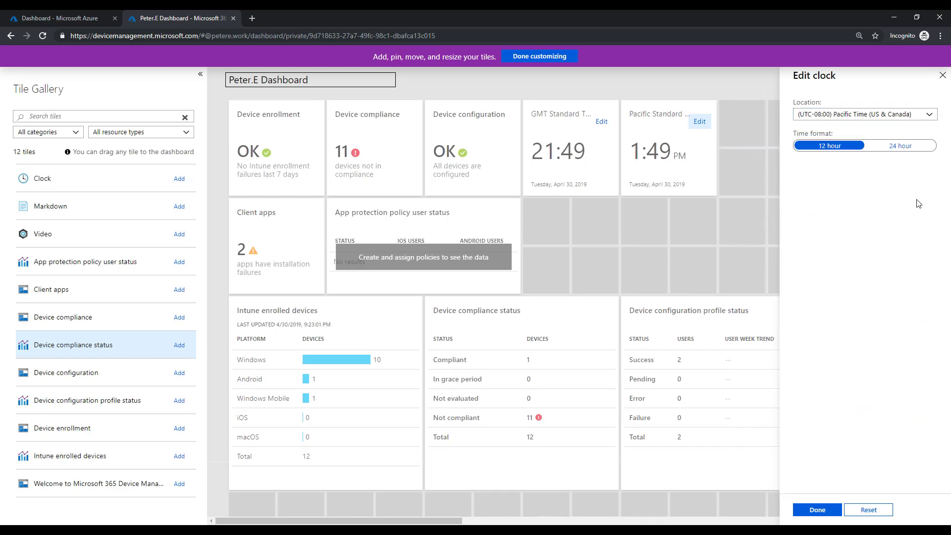
pyautogui.click(900, 145)
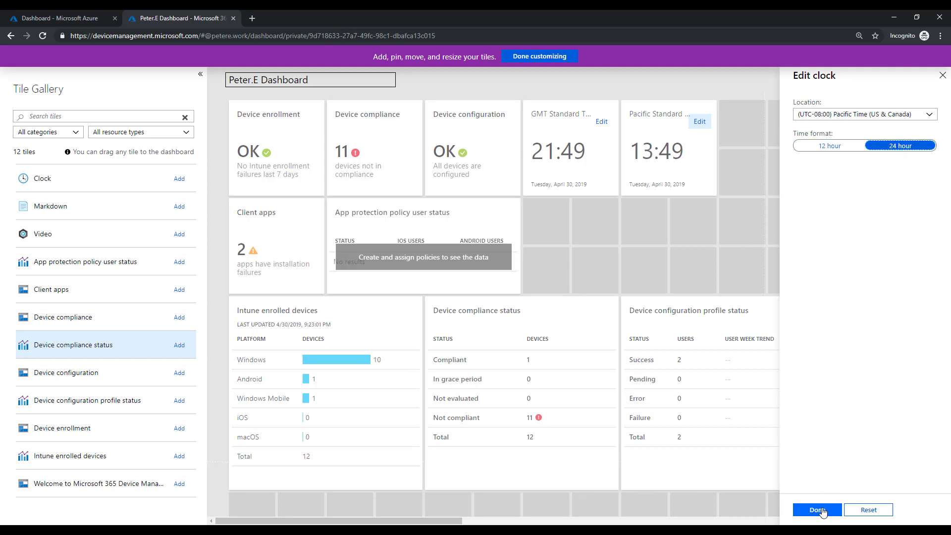
pyautogui.click(817, 510)
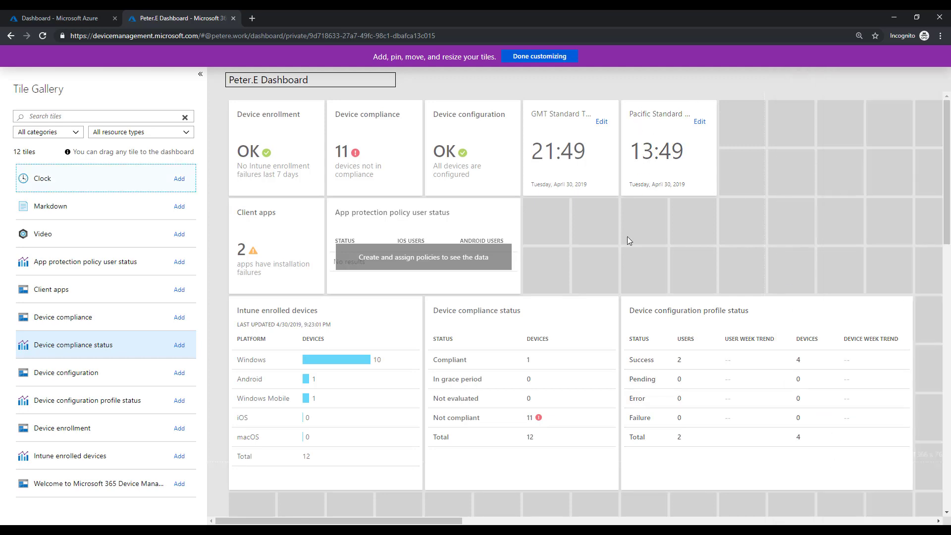
# Step: Move App protection policy user status under the clocks, shift Client apps one column right, and save the layout
pyautogui.moveTo(435, 213); pyautogui.dragTo(631, 214)
pyautogui.moveTo(267, 214); pyautogui.dragTo(365, 214)
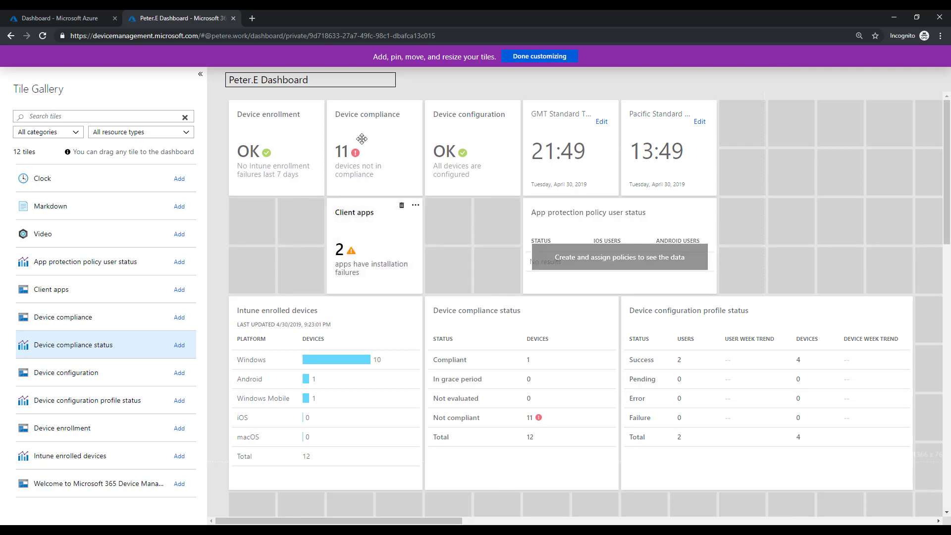
pyautogui.click(540, 56)
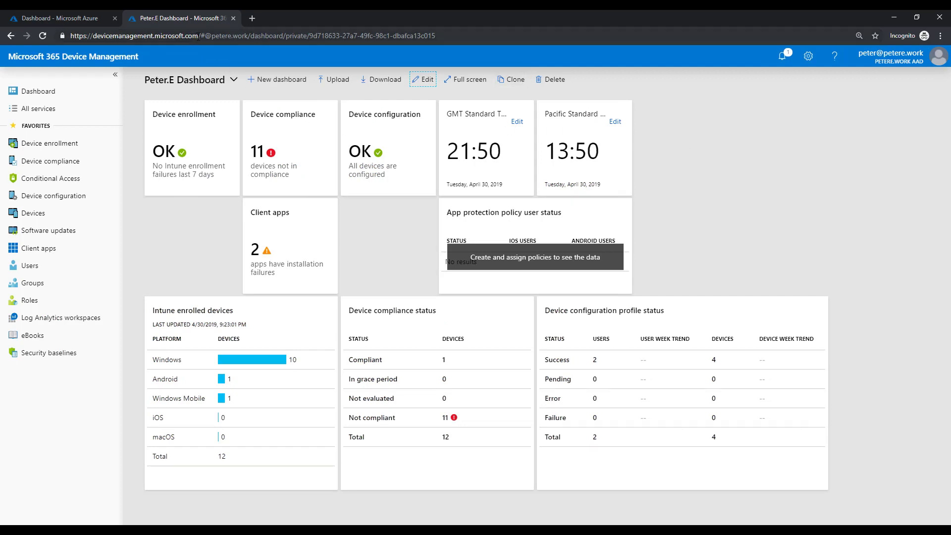
pyautogui.moveTo(71, 35); pyautogui.dragTo(199, 36)
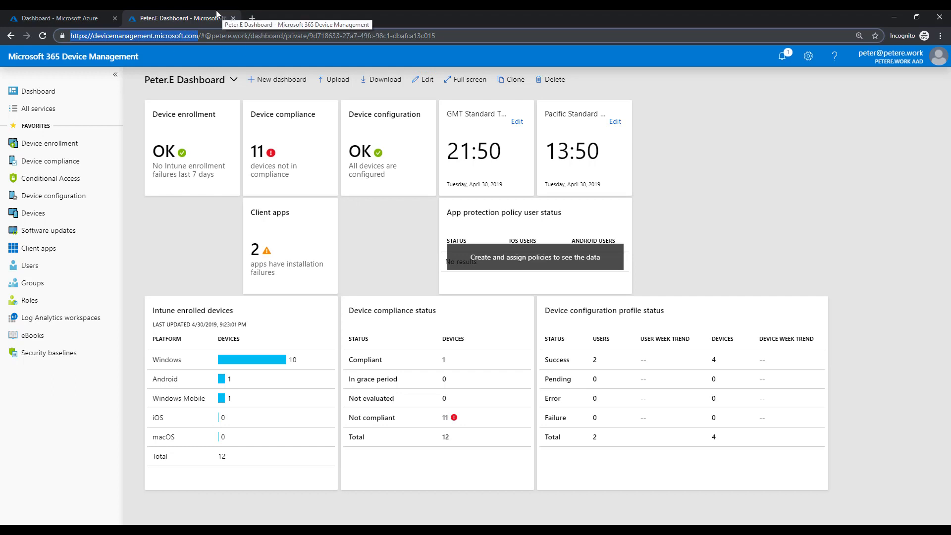